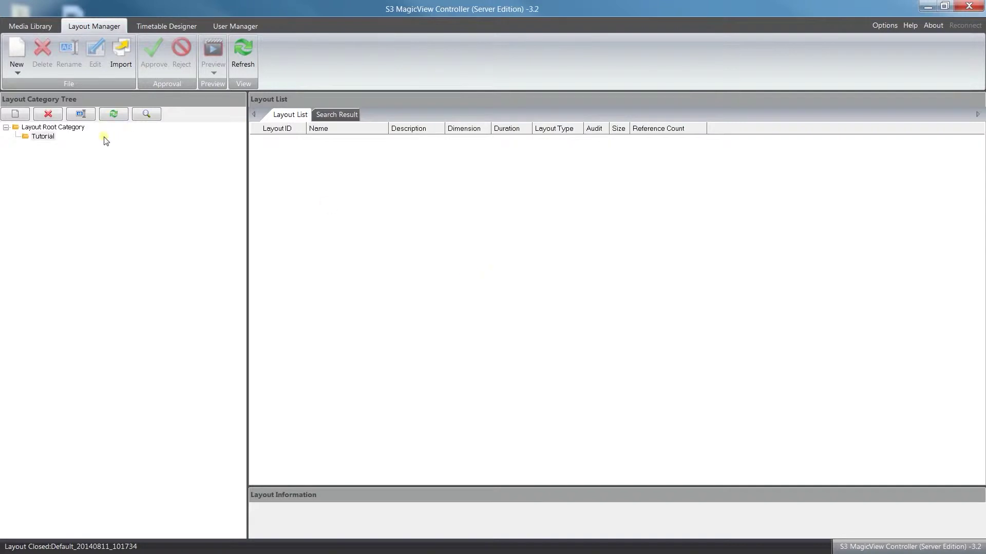
Create a new layout in the Tutorial category and size it to the 3840 x 2160 client
{"action": "left_click", "coordinate": [48, 137]}
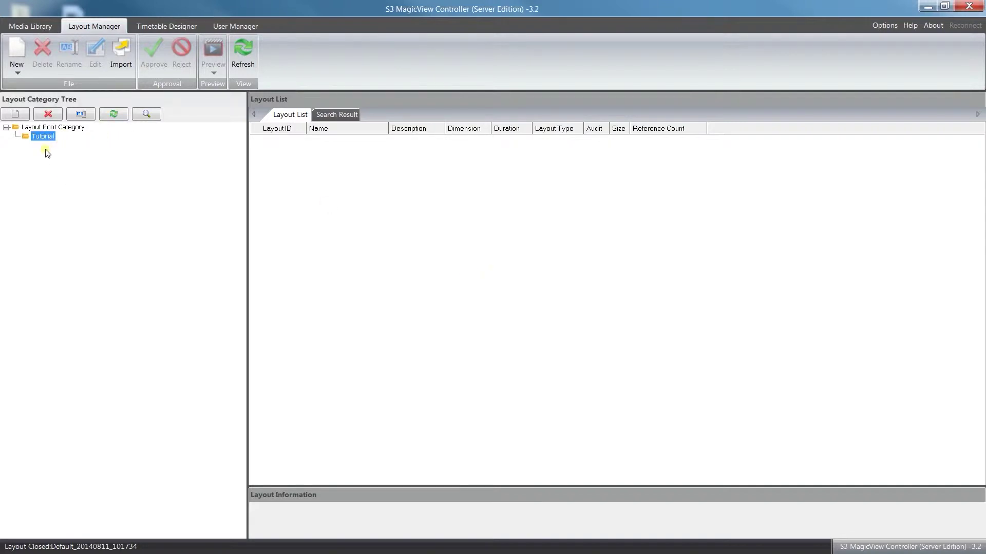
{"action": "left_click", "coordinate": [18, 54]}
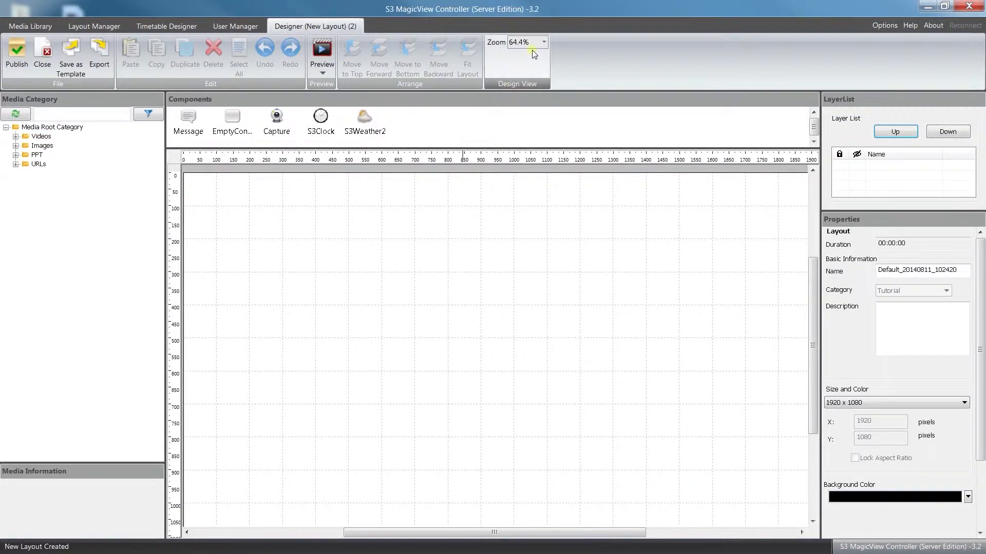
{"action": "left_click", "coordinate": [966, 402]}
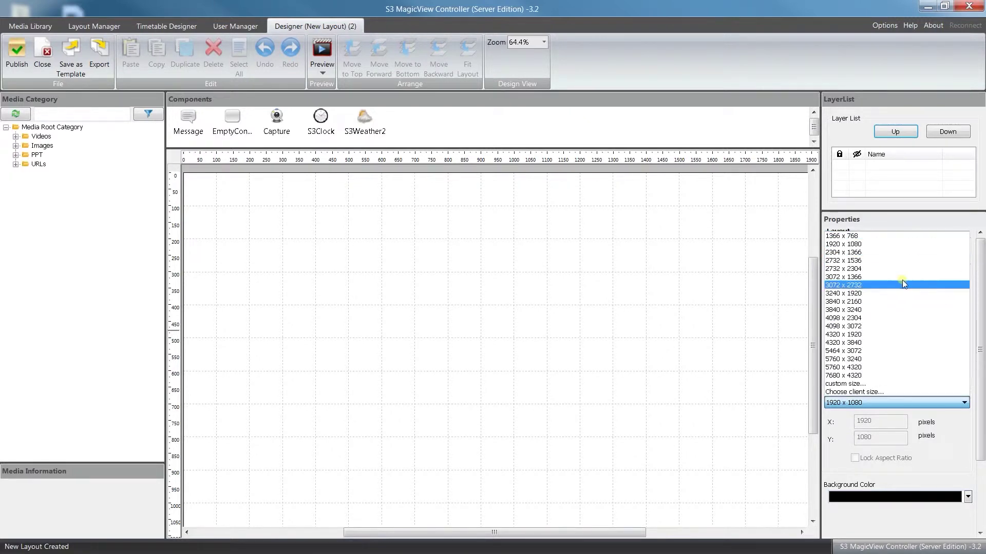
{"action": "left_click", "coordinate": [867, 392]}
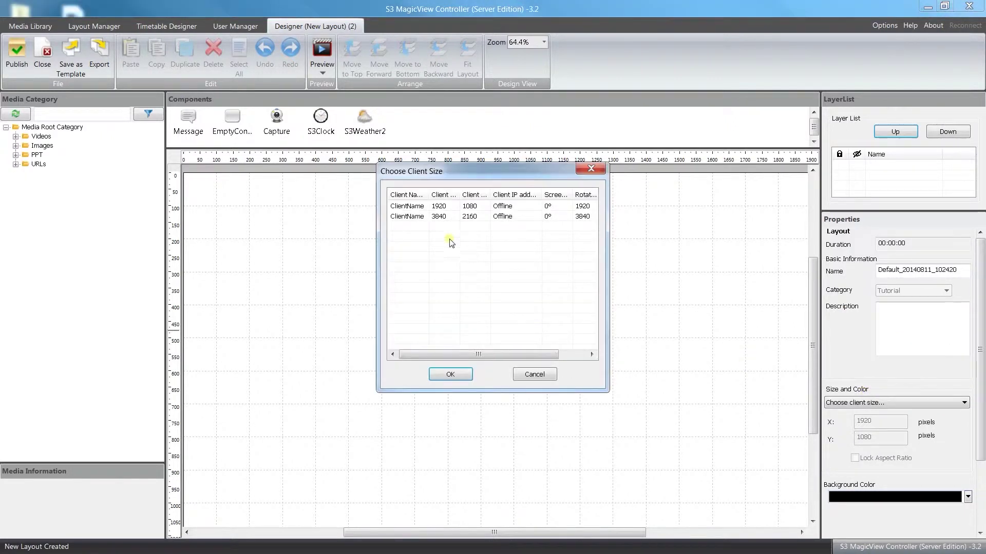
{"action": "left_click", "coordinate": [445, 217]}
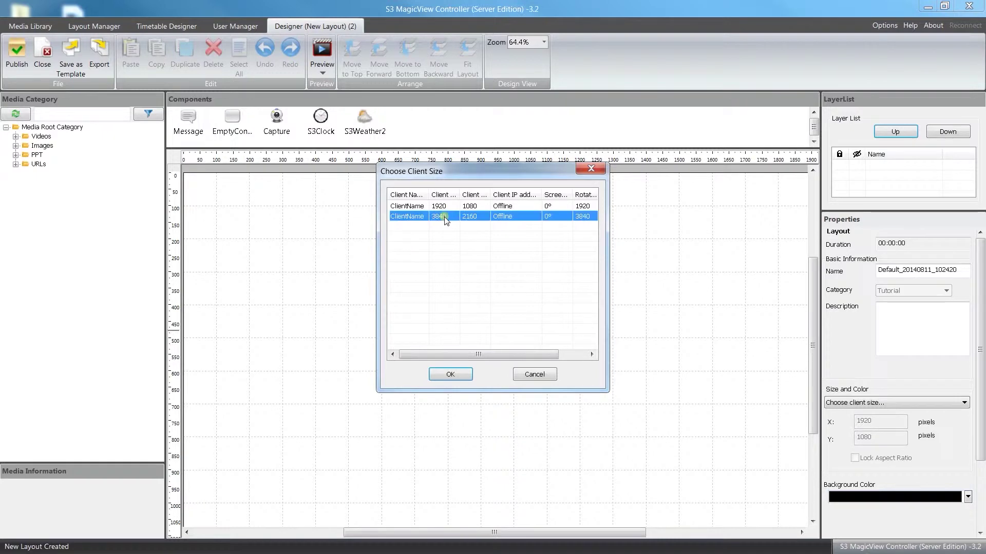
{"action": "left_click", "coordinate": [438, 375]}
{"action": "scroll", "coordinate": [508, 45], "scroll_direction": "down", "scroll_amount": 2}
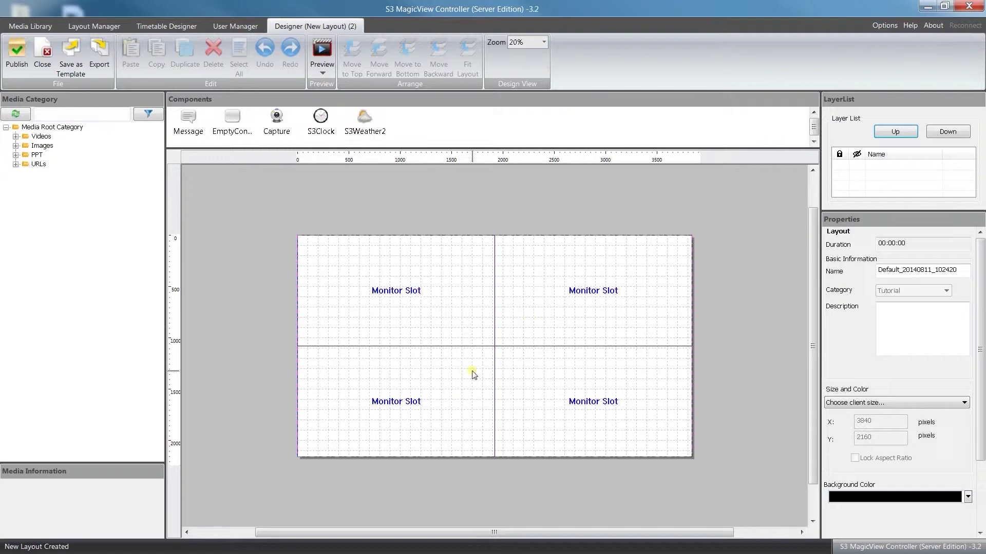
Place the "Explore the Possibilities of VIA Digital Sign..." video from the Videos category in the upper-left monitor slot
{"action": "left_click", "coordinate": [16, 137]}
{"action": "mouse_move", "coordinate": [80, 150]}
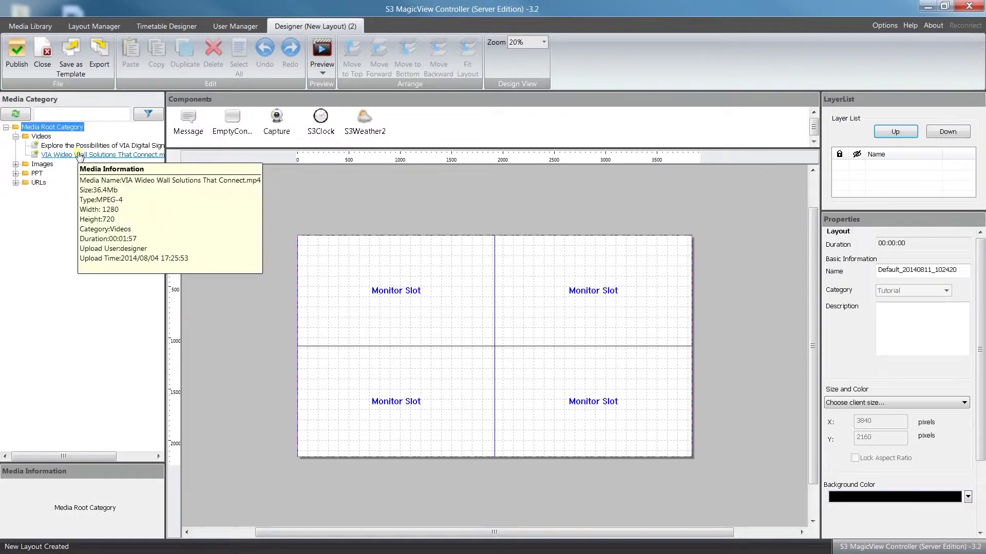
{"action": "left_click_drag", "start_coordinate": [80, 150], "coordinate": [402, 319]}
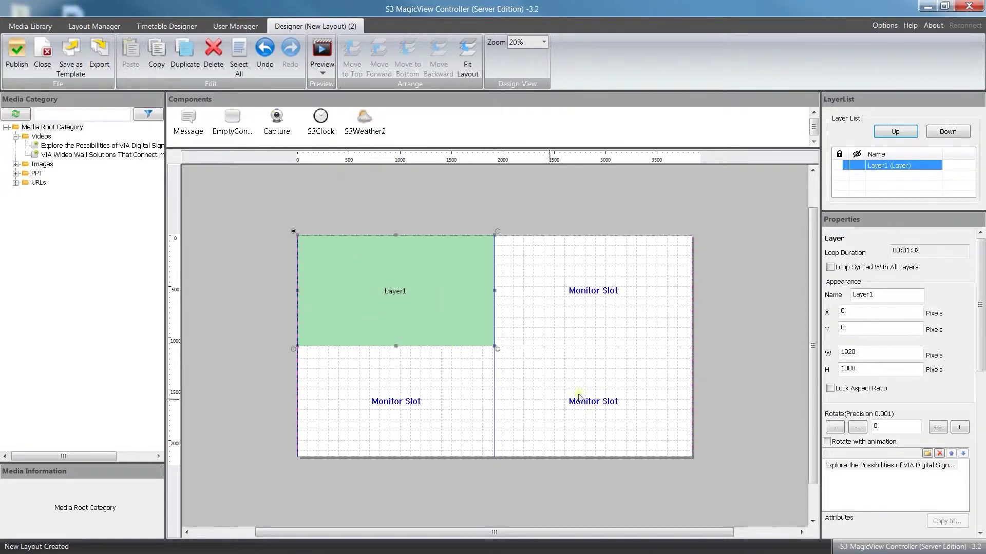
Duplicate the video layer into the lower-right monitor slot, positioned at X 1920 and Y 1080 pixels
{"action": "left_click", "coordinate": [189, 57]}
{"action": "left_click_drag", "start_coordinate": [305, 200], "coordinate": [616, 378]}
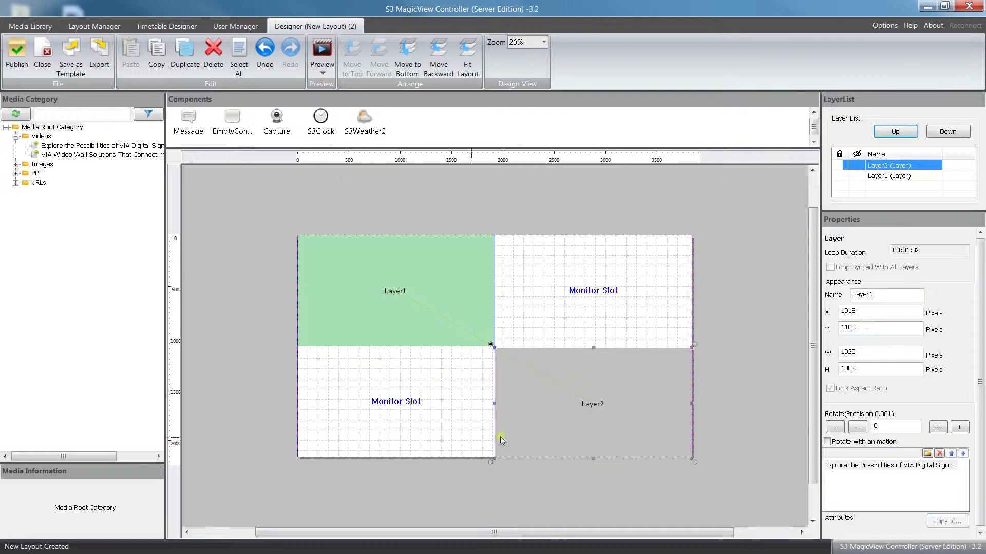
{"action": "double_click", "coordinate": [855, 312]}
{"action": "type", "text": "1920"}
{"action": "double_click", "coordinate": [858, 328]}
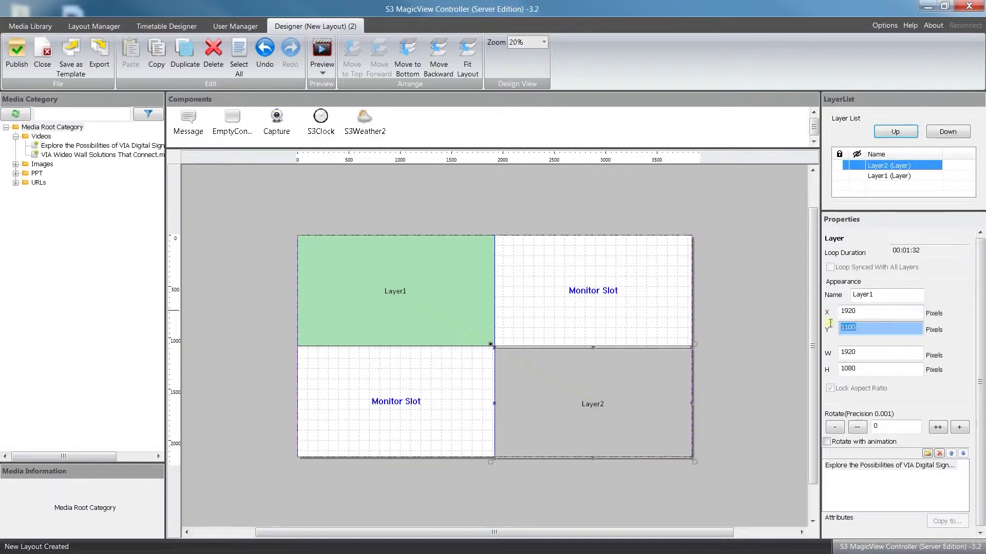
{"action": "type", "text": "1080"}
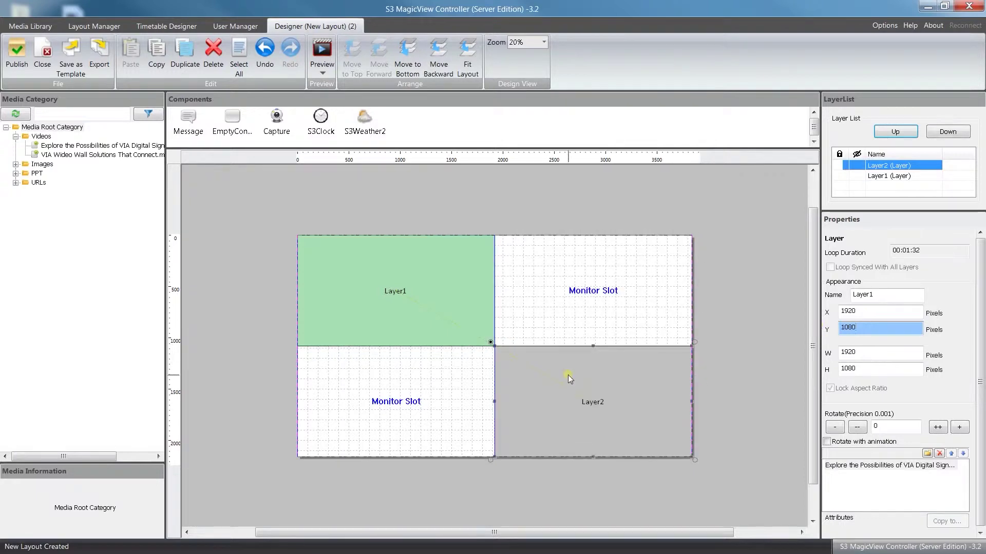
Lower the playback volume of the original video layer to about two thirds
{"action": "left_click", "coordinate": [433, 283]}
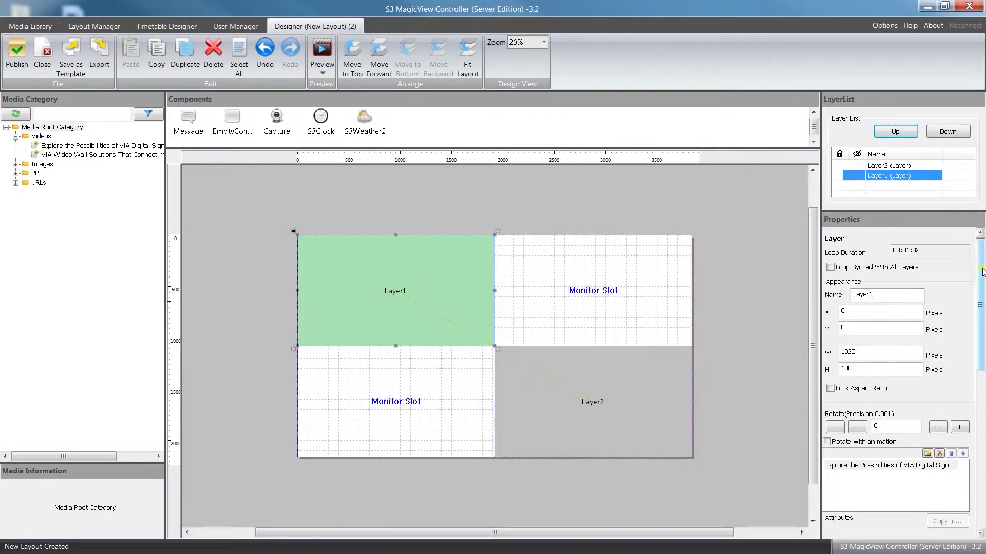
{"action": "left_click_drag", "start_coordinate": [982, 270], "coordinate": [982, 373]}
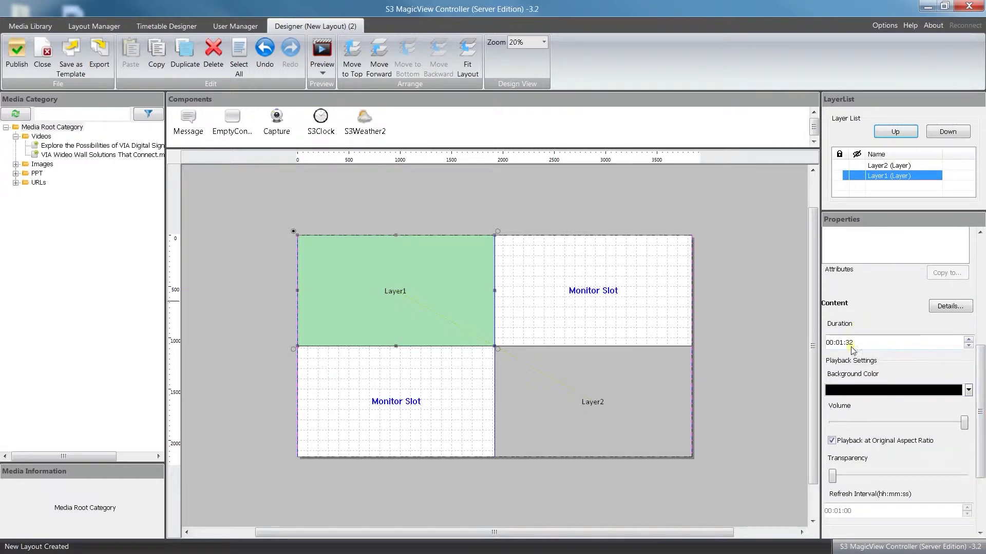
{"action": "left_click_drag", "start_coordinate": [964, 423], "coordinate": [916, 424]}
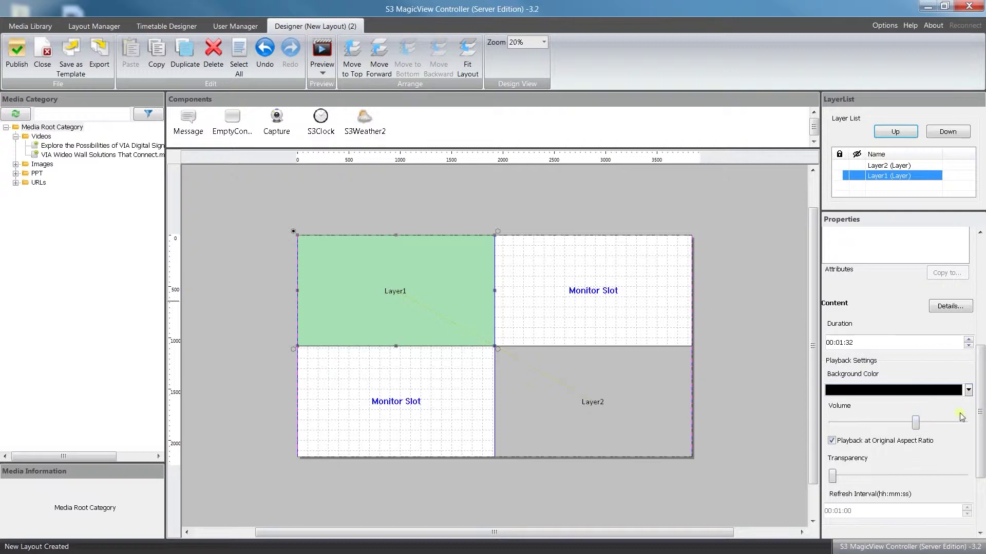
Give the video in Layer1 a Blind transition in with direction Left and a duration of 00:00:05
{"action": "left_click_drag", "start_coordinate": [982, 403], "coordinate": [982, 449]}
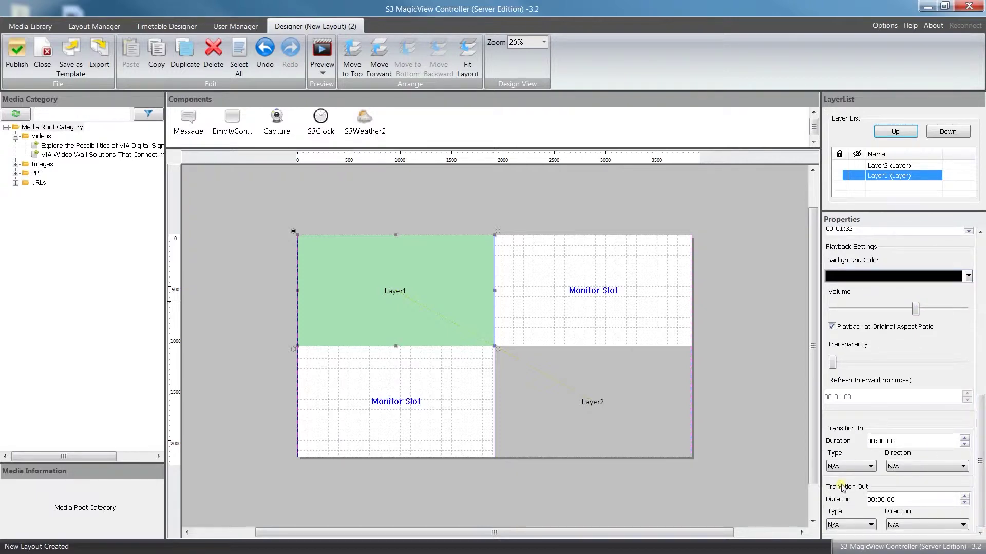
{"action": "left_click", "coordinate": [868, 469]}
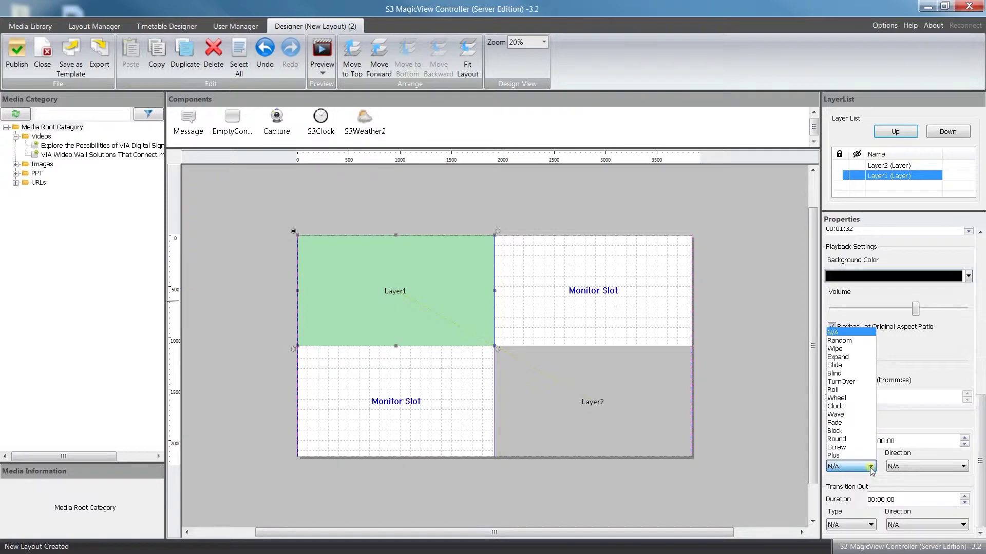
{"action": "left_click", "coordinate": [850, 378]}
{"action": "left_click", "coordinate": [956, 467]}
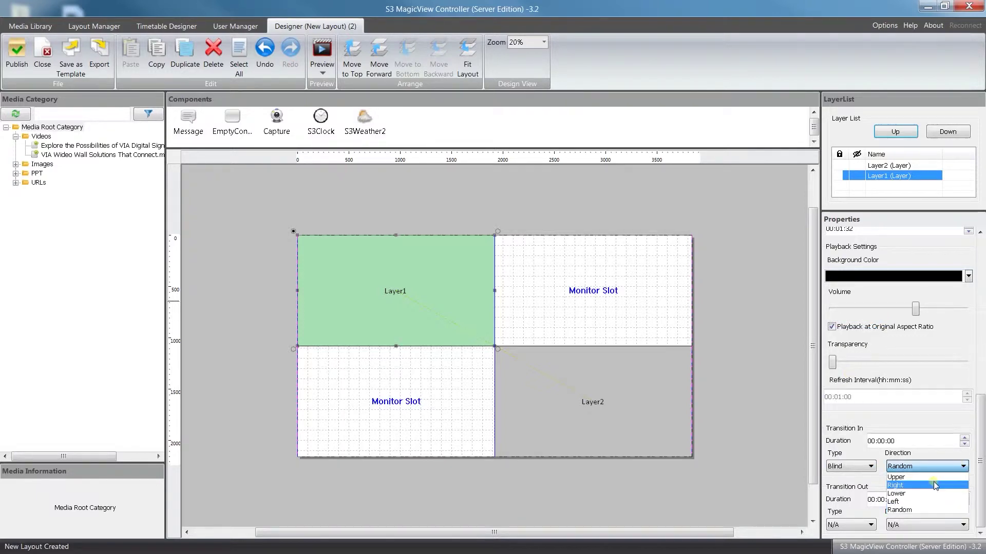
{"action": "left_click", "coordinate": [928, 501]}
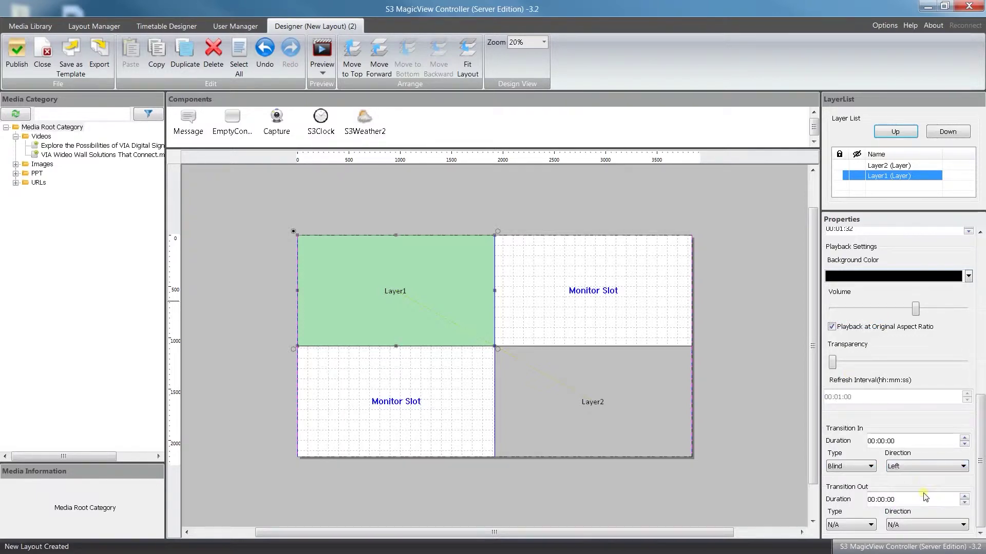
{"action": "left_click", "coordinate": [892, 441]}
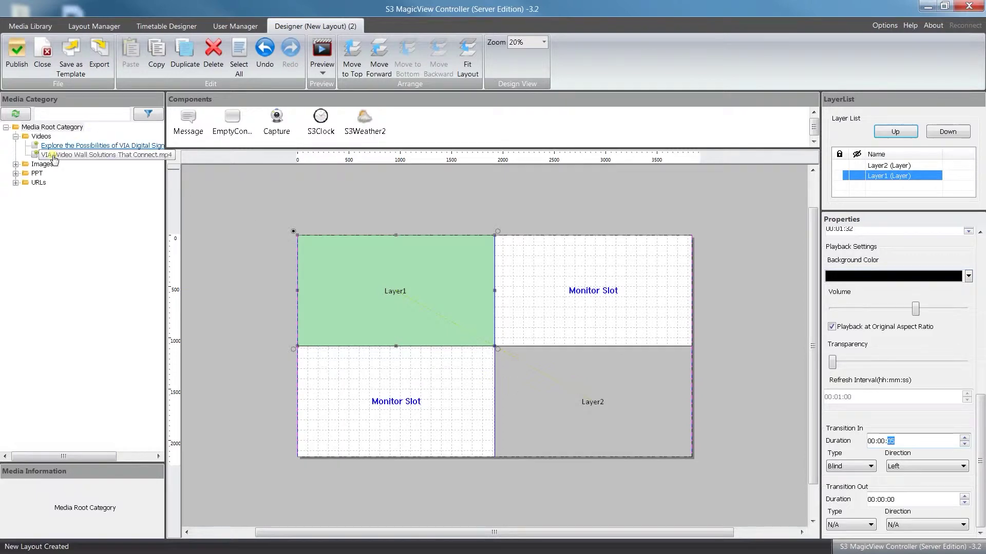
Place ALTA DS.jpg, MaxWall.jpg and MW Series.jpg in the upper-right slot, and VIA MagicView.jpg, Video Wall Mini.jpg and Viega.jpg in the lower-left slot
{"action": "left_click", "coordinate": [15, 164]}
{"action": "left_click", "coordinate": [26, 183]}
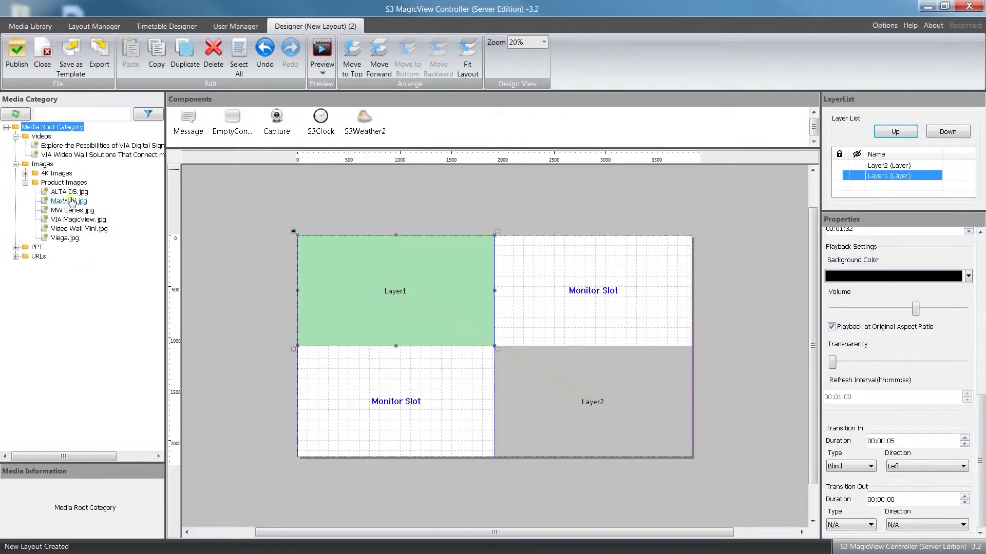
{"action": "left_click_drag", "start_coordinate": [70, 193], "coordinate": [594, 288]}
{"action": "left_click_drag", "start_coordinate": [70, 202], "coordinate": [560, 295]}
{"action": "left_click_drag", "start_coordinate": [72, 210], "coordinate": [578, 295]}
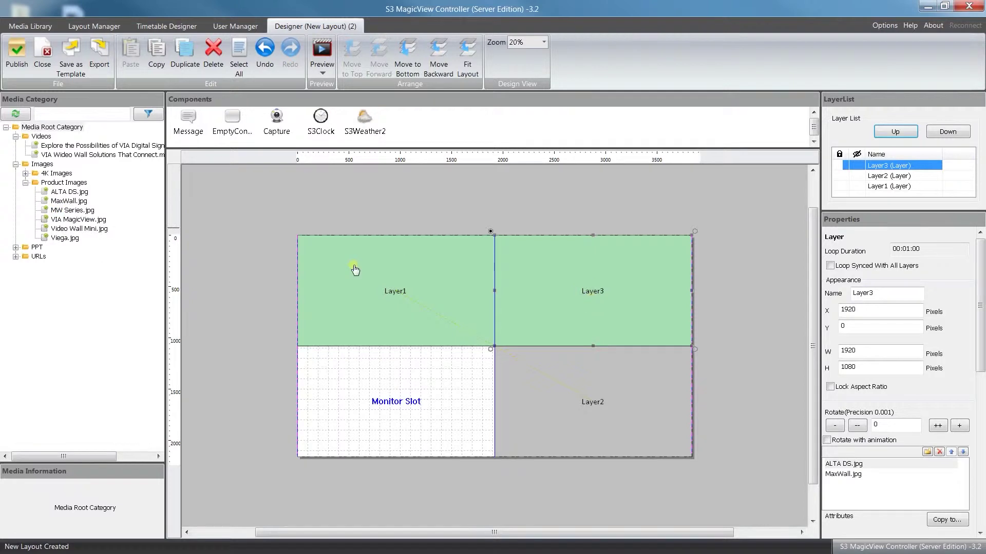
{"action": "left_click_drag", "start_coordinate": [72, 220], "coordinate": [415, 398]}
{"action": "left_click_drag", "start_coordinate": [64, 238], "coordinate": [383, 378]}
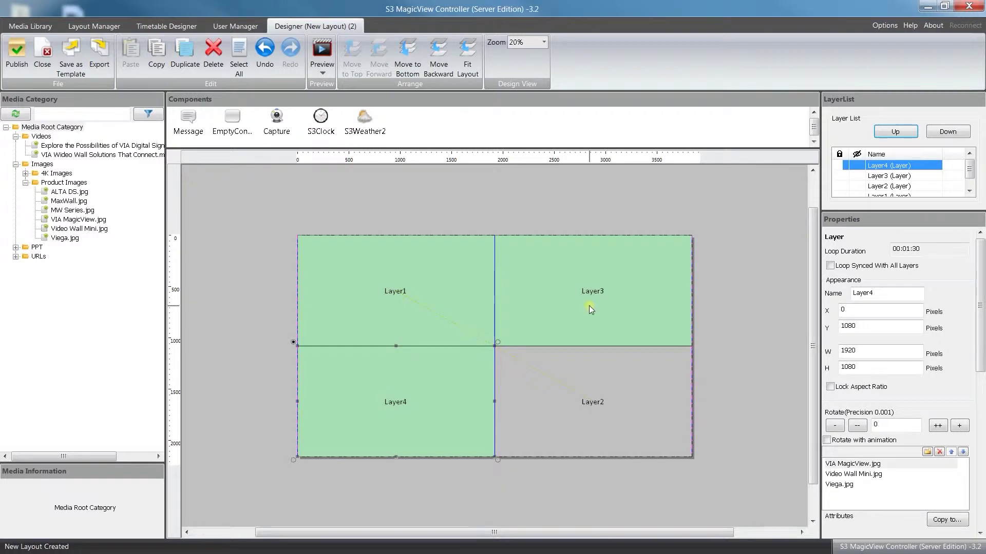
Compare the loop durations of Layer1 and Layer3, and set the duration of MW Series.jpg in Layer3 to 00:00:32
{"action": "left_click", "coordinate": [451, 298]}
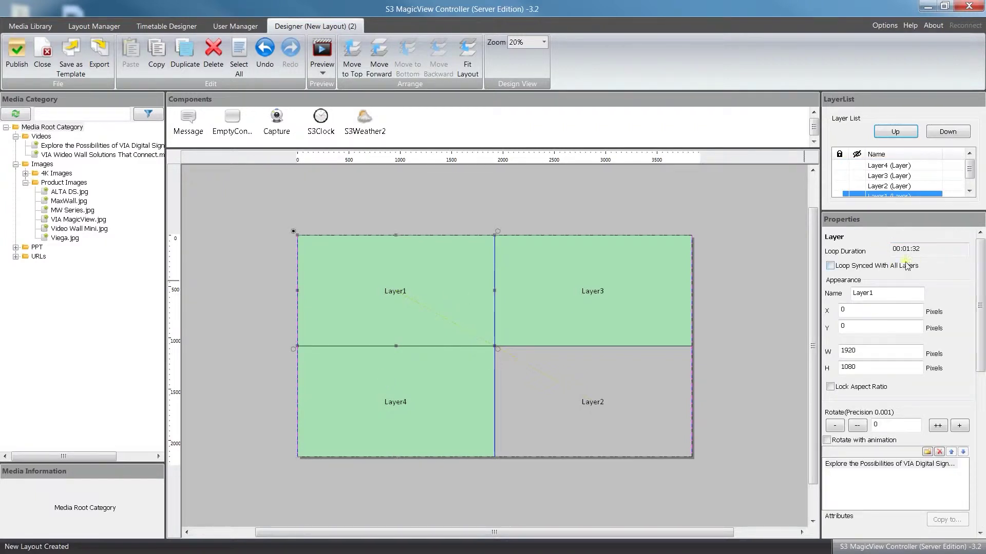
{"action": "left_click", "coordinate": [666, 287]}
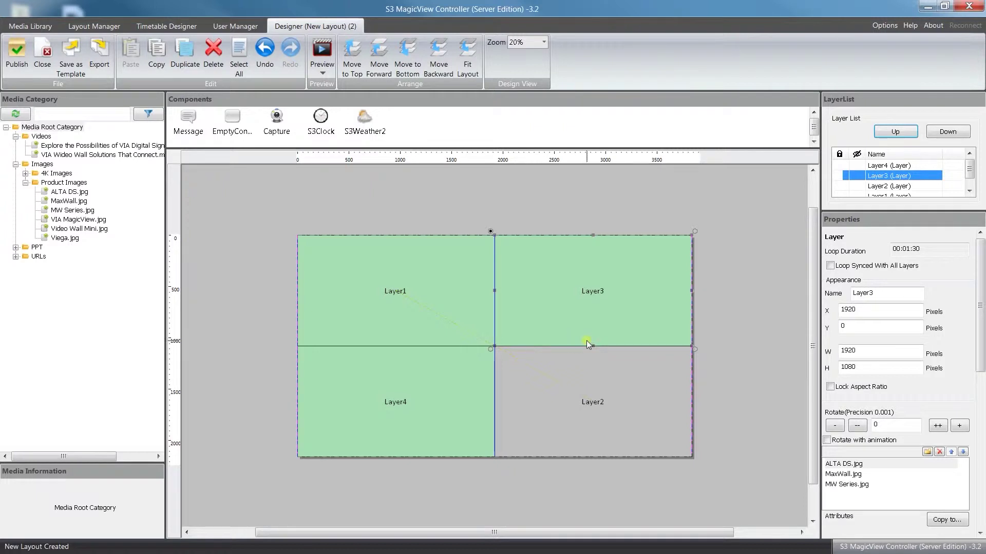
{"action": "left_click", "coordinate": [830, 266]}
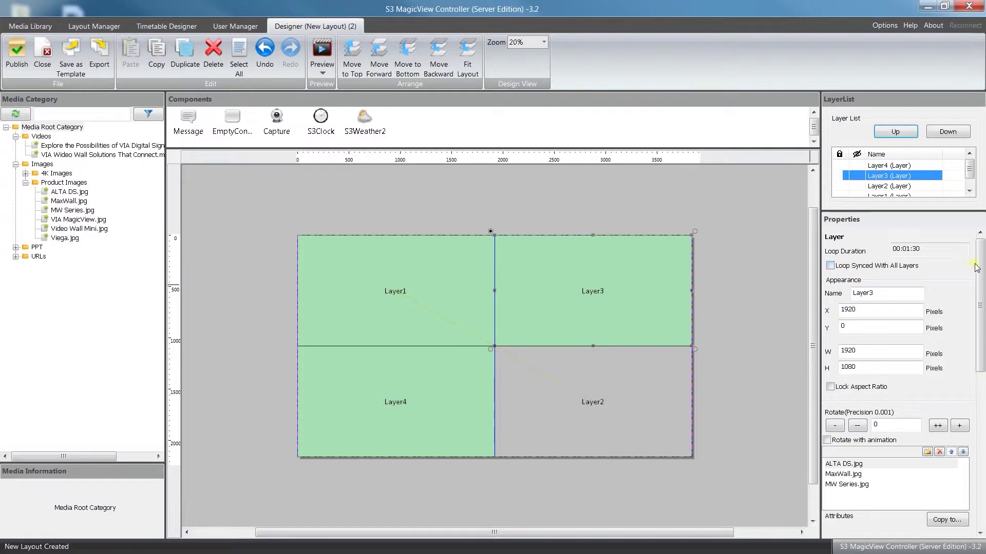
{"action": "scroll", "coordinate": [971, 324], "scroll_direction": "down", "scroll_amount": 5}
{"action": "scroll", "coordinate": [970, 323], "scroll_direction": "down", "scroll_amount": 1}
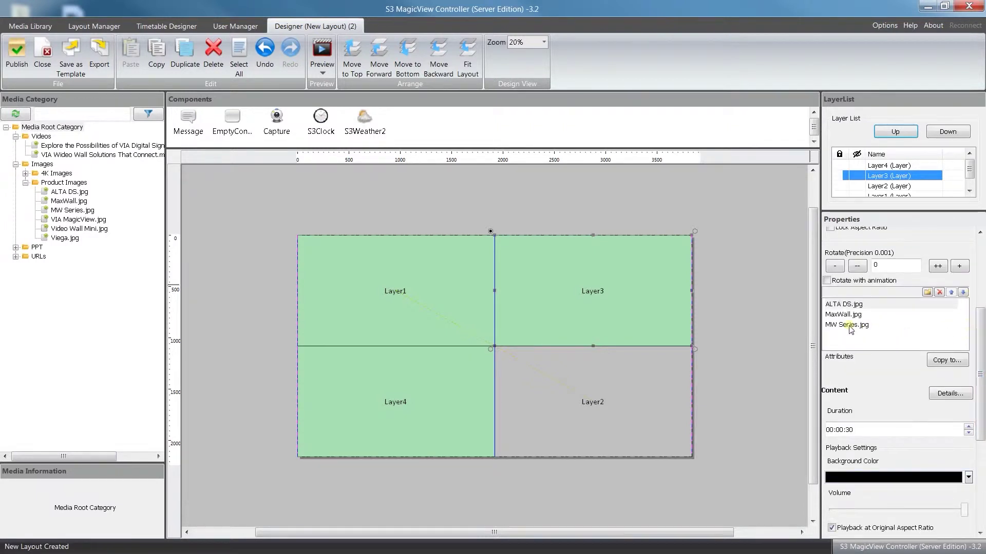
{"action": "left_click", "coordinate": [969, 328]}
{"action": "scroll", "coordinate": [969, 331], "scroll_direction": "down", "scroll_amount": 3}
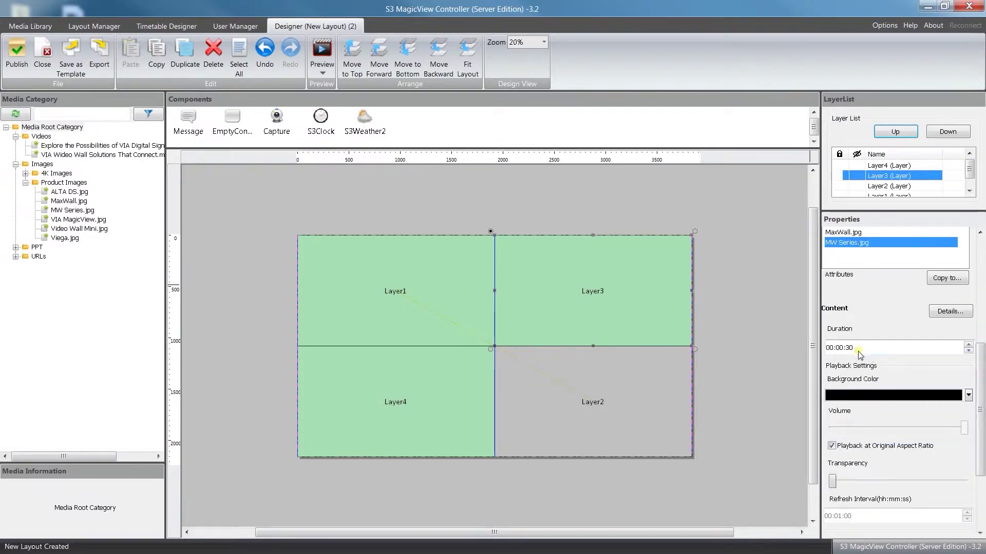
{"action": "double_click", "coordinate": [851, 348]}
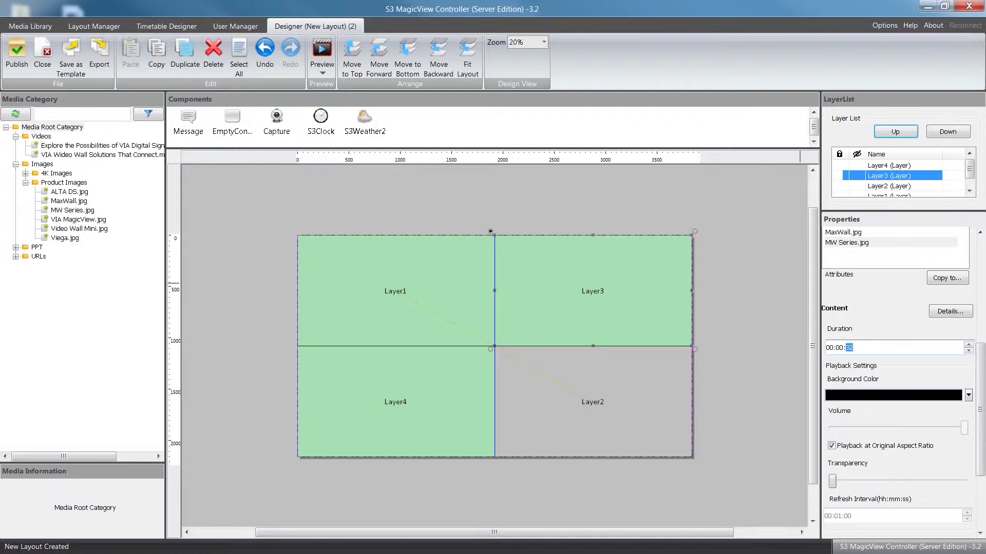
{"action": "scroll", "coordinate": [935, 251], "scroll_direction": "up", "scroll_amount": 5}
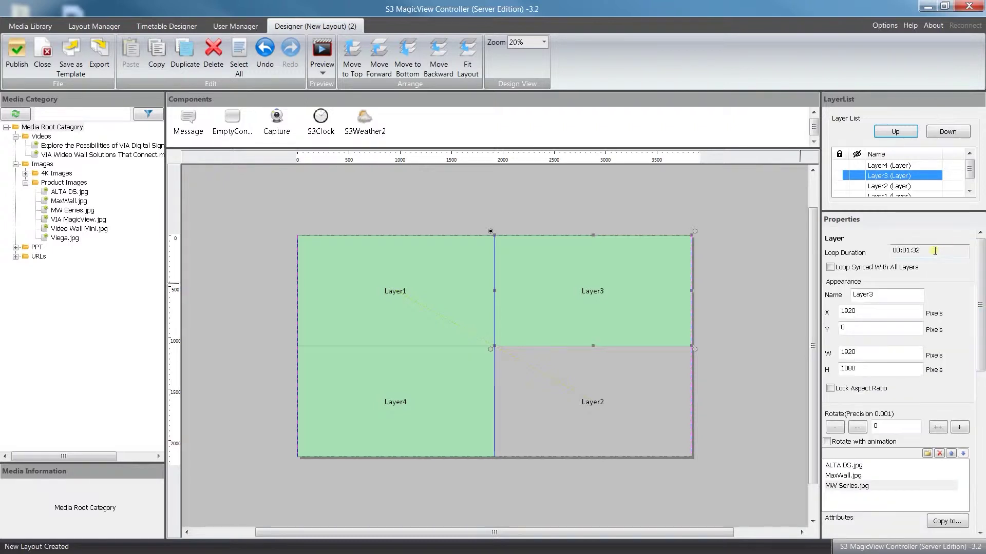
Set the duration of Viega.jpg in the lower-left layer to 00:00:32
{"action": "left_click", "coordinate": [463, 374]}
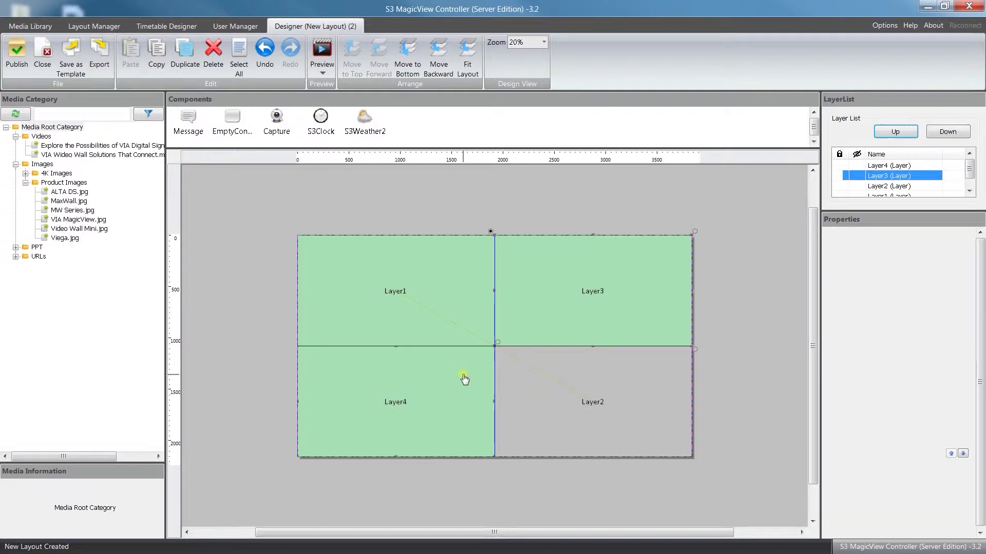
{"action": "left_click_drag", "start_coordinate": [980, 276], "coordinate": [979, 281]}
{"action": "scroll", "coordinate": [860, 316], "scroll_direction": "down", "scroll_amount": 7}
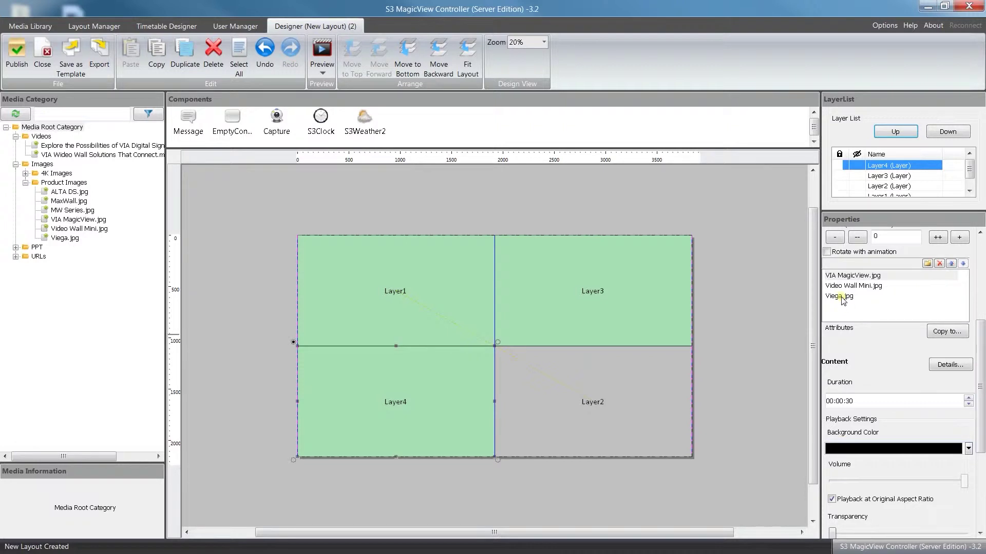
{"action": "left_click", "coordinate": [844, 300]}
{"action": "left_click", "coordinate": [850, 401]}
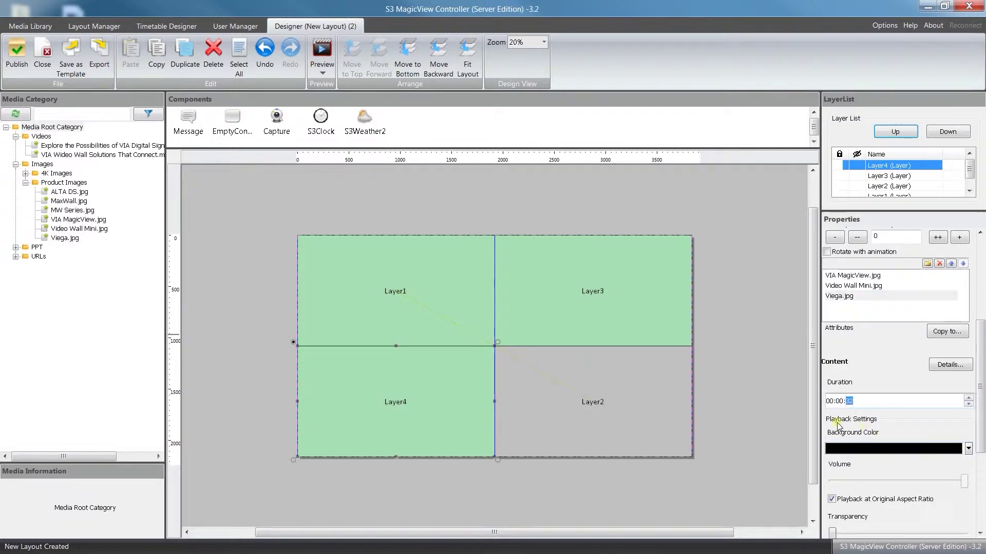
Deselect the layers, preview the whole layout in the player window, and close the preview
{"action": "left_click", "coordinate": [684, 183]}
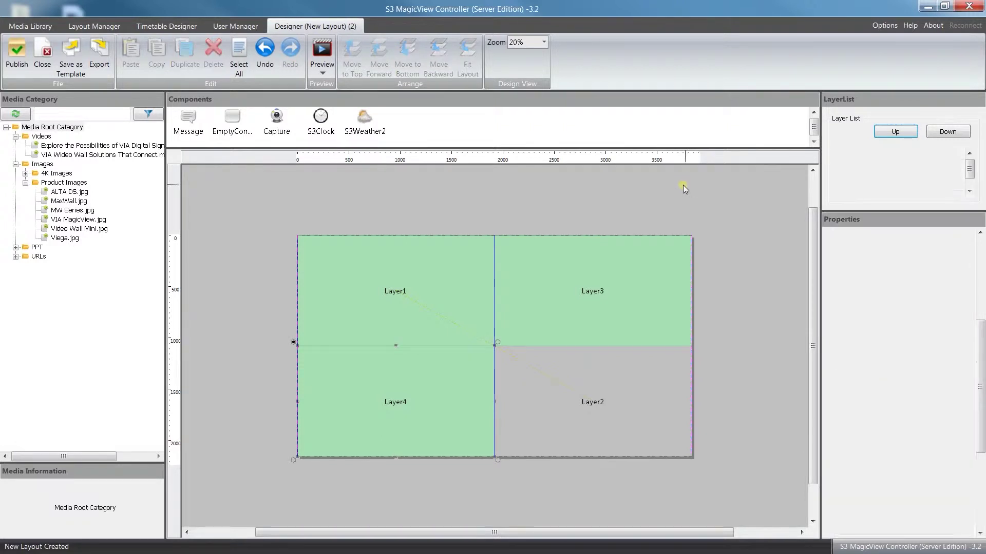
{"action": "left_click", "coordinate": [322, 72]}
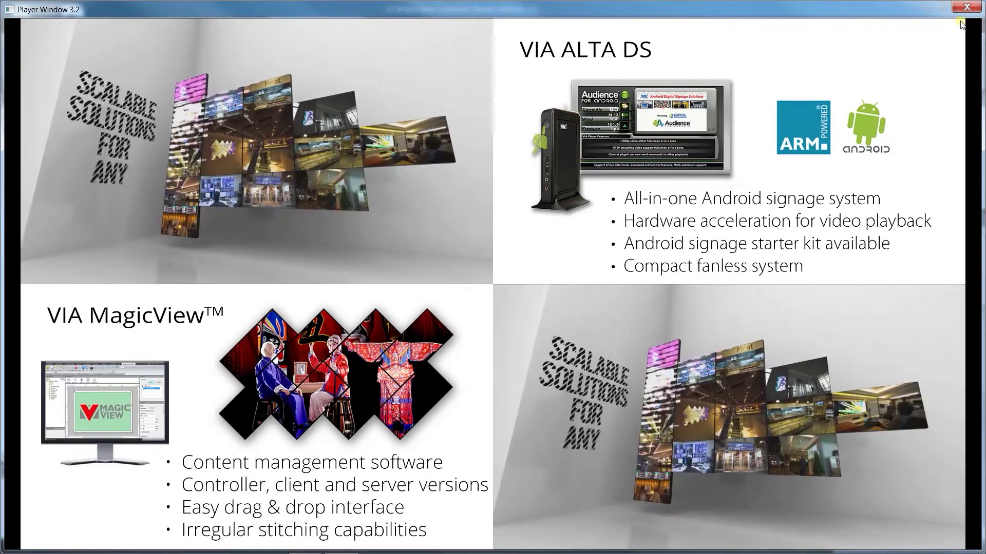
{"action": "left_click", "coordinate": [967, 7]}
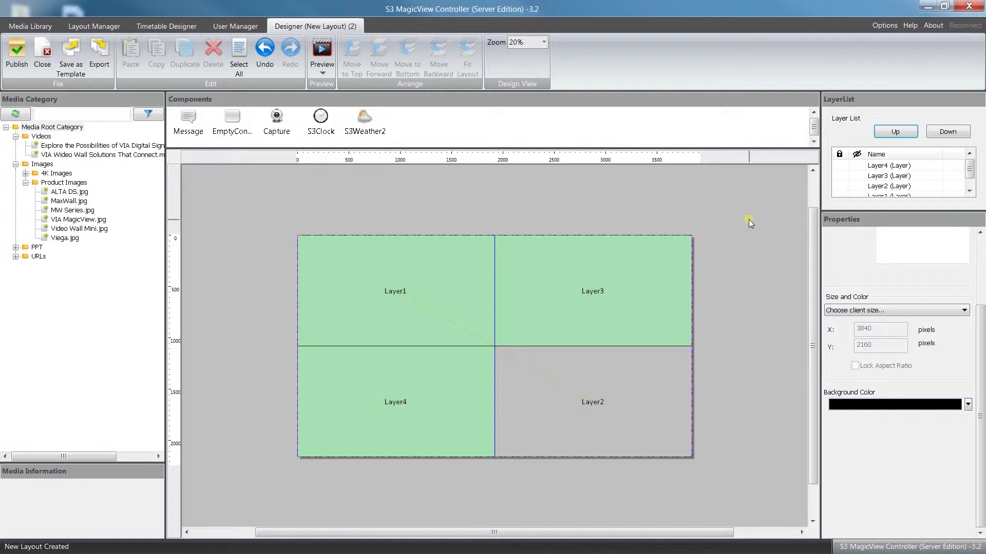
Name the layout 2x2 Video Wall and give it the description "Video and Rotating Images"
{"action": "scroll", "coordinate": [980, 321], "scroll_direction": "up", "scroll_amount": 3}
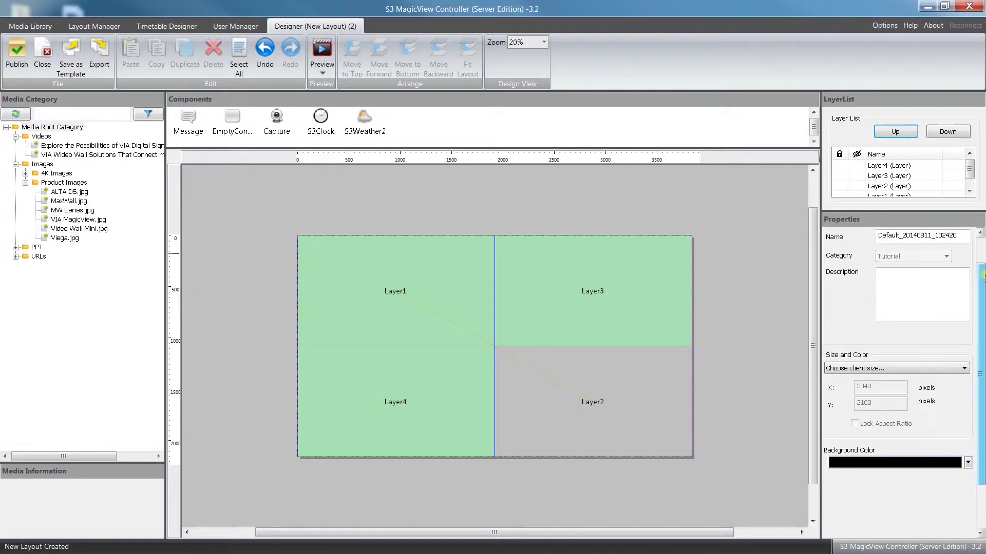
{"action": "left_click_drag", "start_coordinate": [961, 269], "coordinate": [867, 278]}
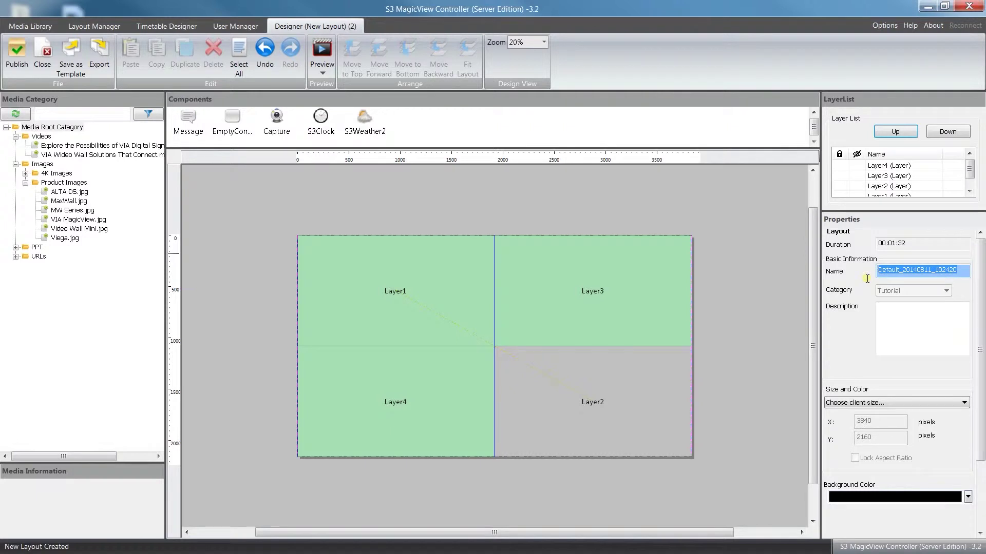
{"action": "type", "text": "2x2"}
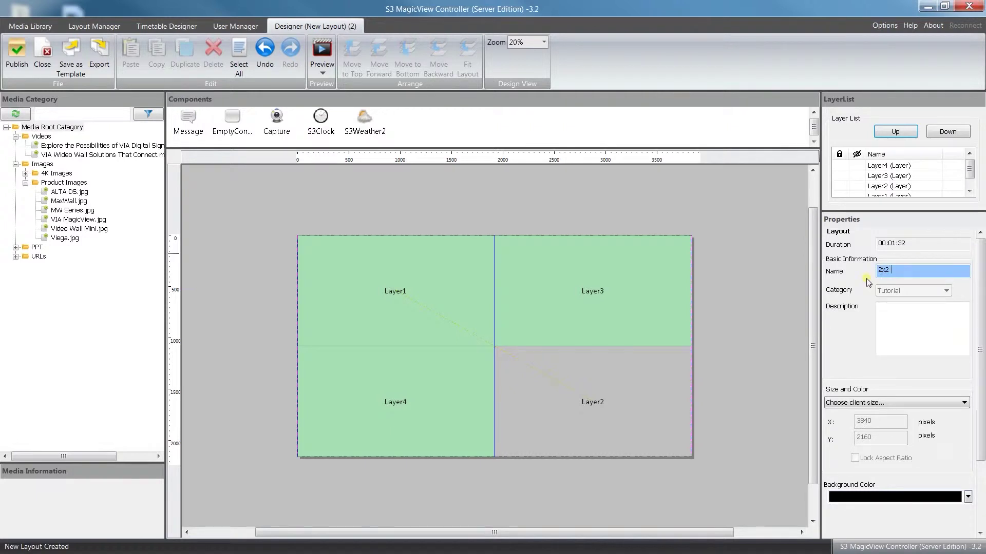
{"action": "type", "text": " Video Wall"}
{"action": "left_click", "coordinate": [911, 335]}
{"action": "type", "text": "Video and Rotating IMages"}
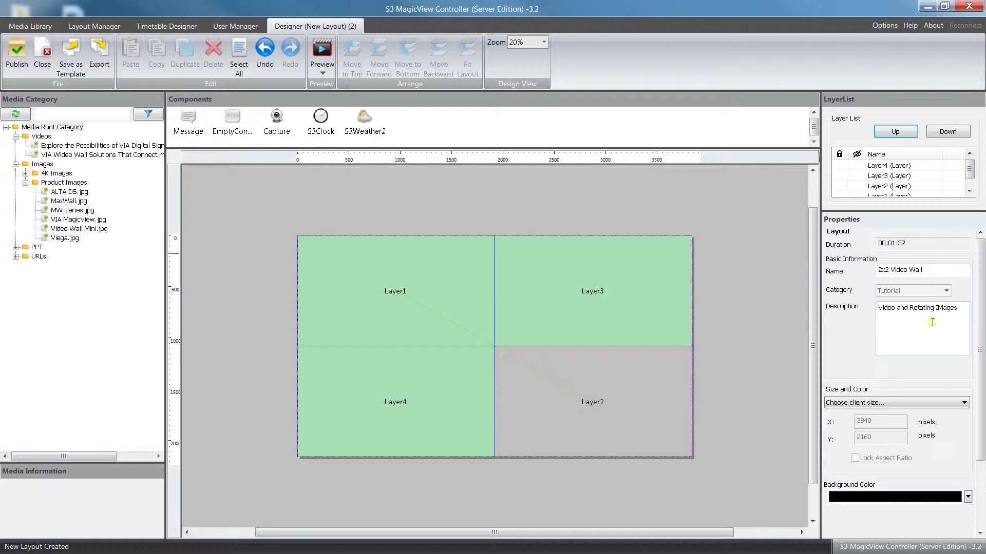
{"action": "left_click", "coordinate": [944, 307]}
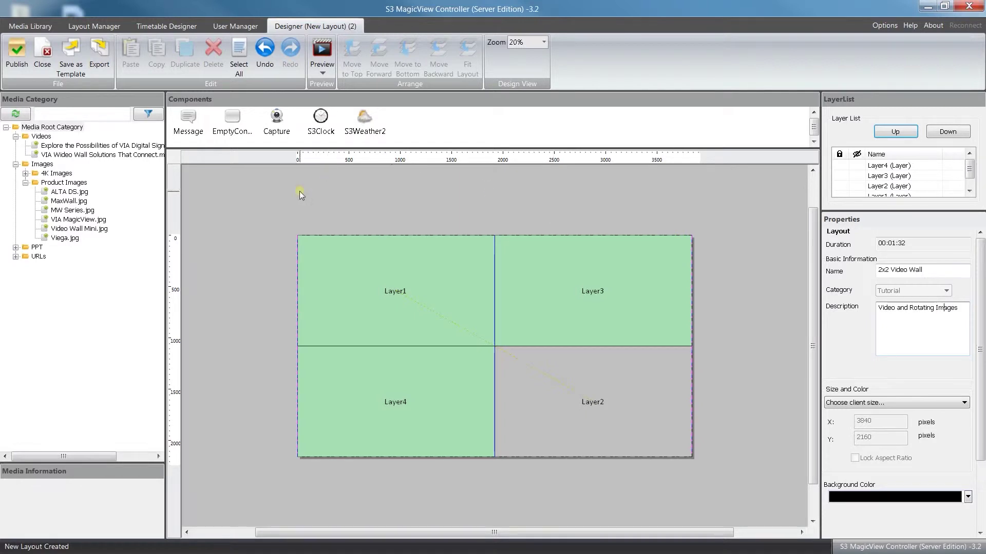
Publish the layout, previewing it first to generate its thumbnail image
{"action": "left_click", "coordinate": [17, 54]}
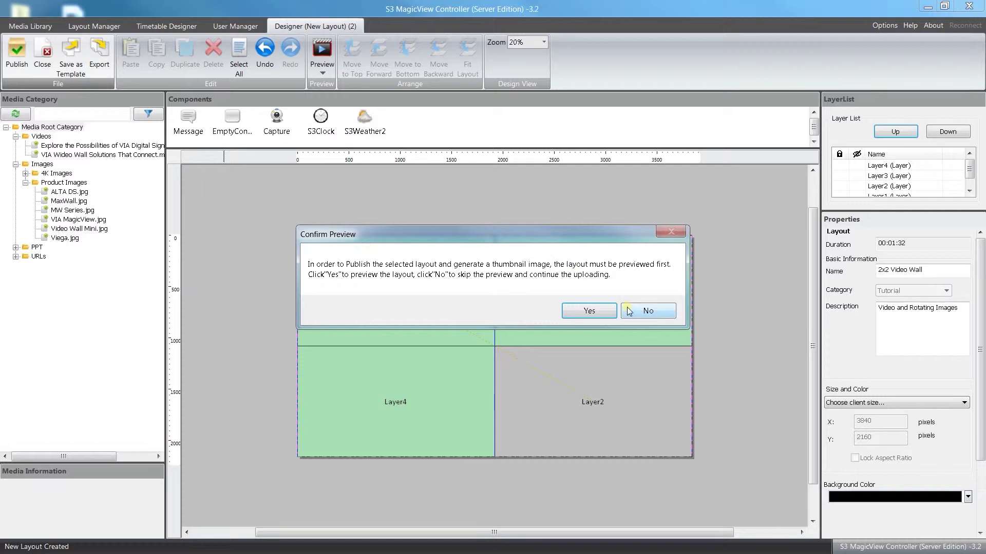
{"action": "left_click", "coordinate": [588, 312]}
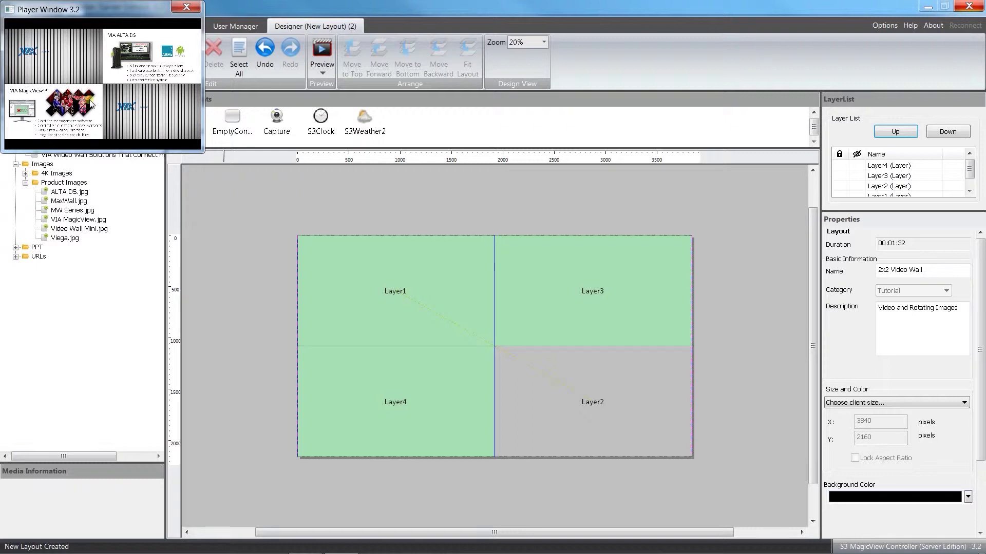
{"action": "left_click", "coordinate": [106, 79]}
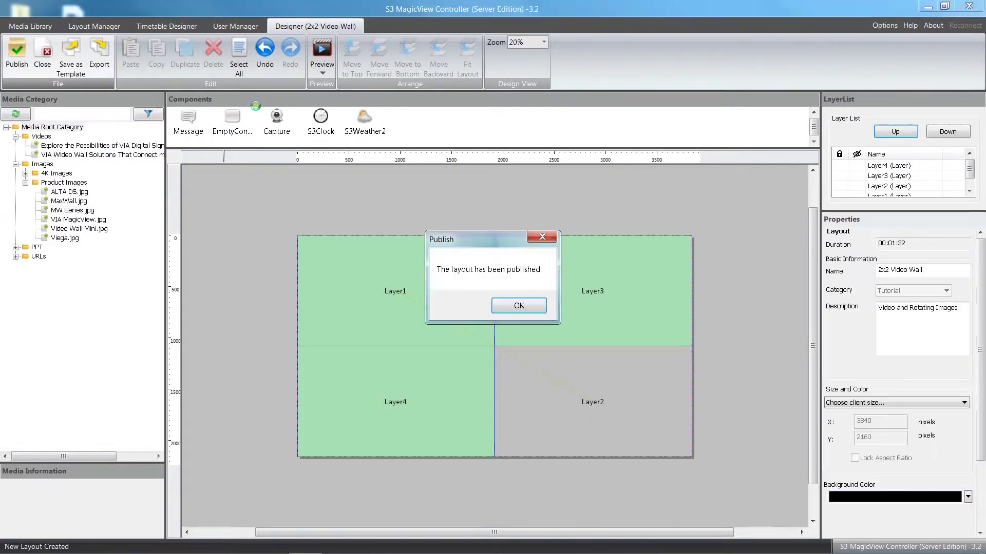
{"action": "left_click", "coordinate": [516, 306]}
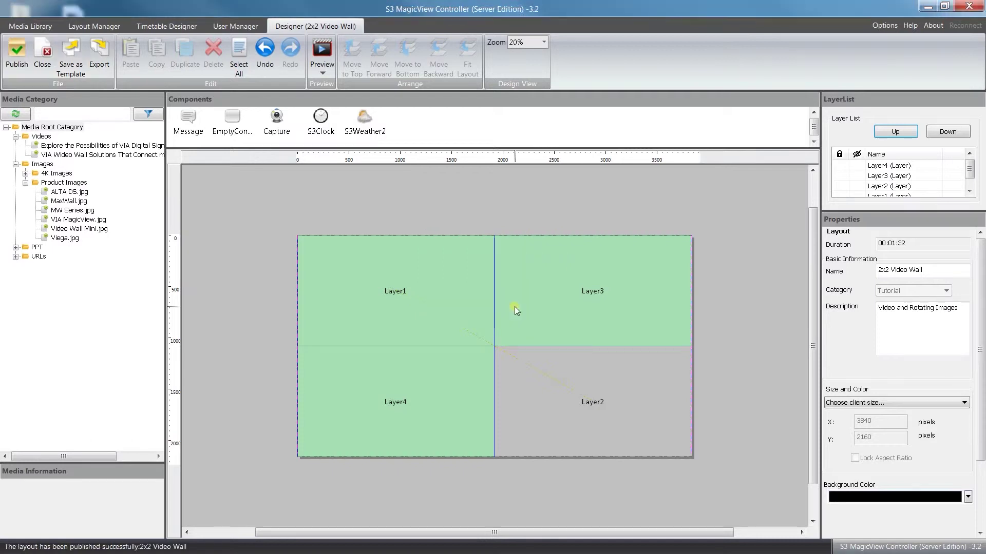
Check the published 2x2 Video Wall layout's details in the Tutorial category of the Layout Manager, widening the Description and Audit columns
{"action": "left_click", "coordinate": [94, 26]}
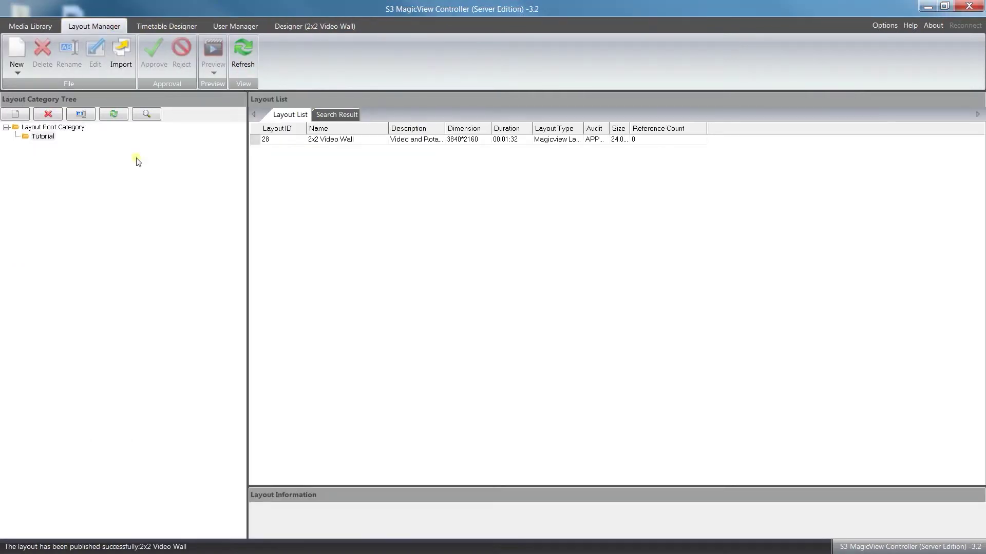
{"action": "left_click", "coordinate": [46, 136]}
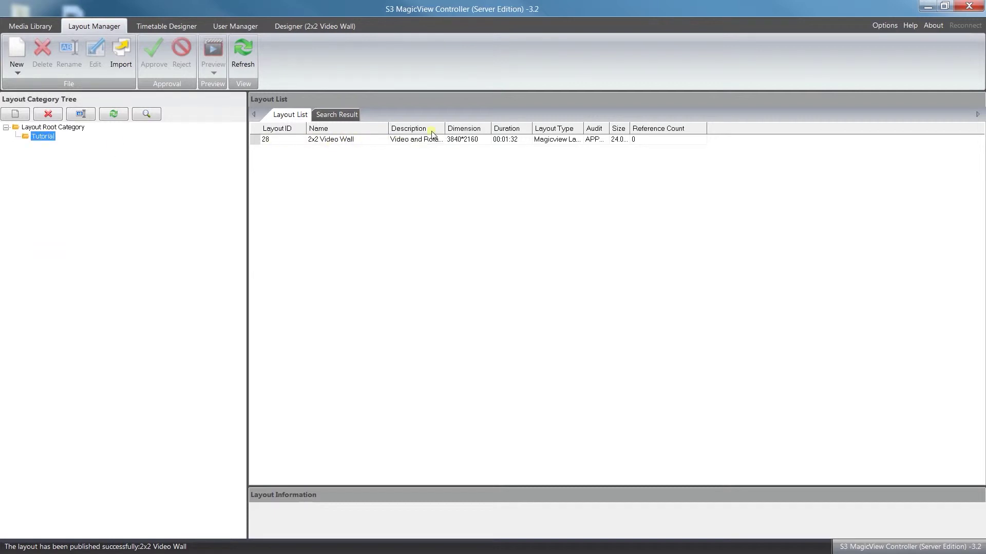
{"action": "left_click_drag", "start_coordinate": [445, 127], "coordinate": [514, 130]}
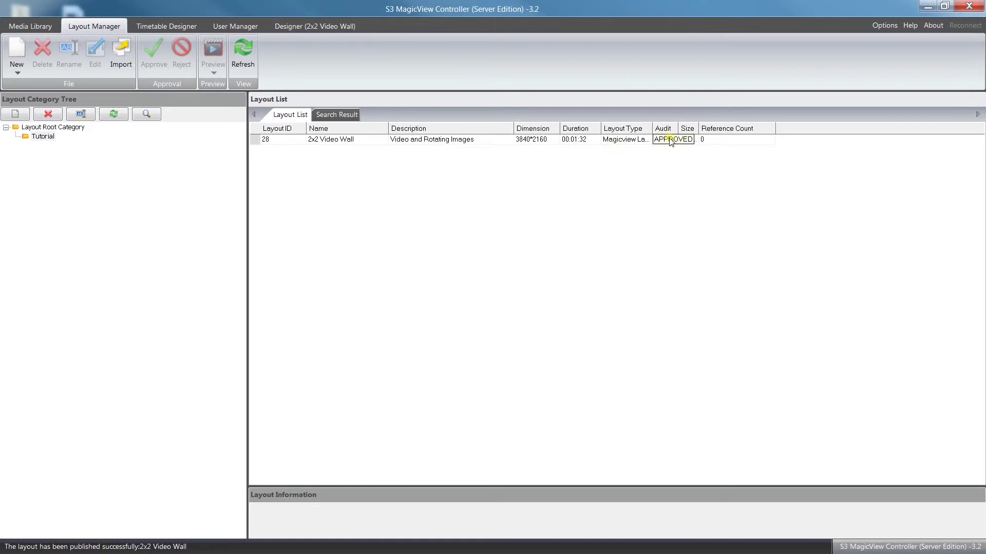
{"action": "left_click_drag", "start_coordinate": [678, 128], "coordinate": [717, 128]}
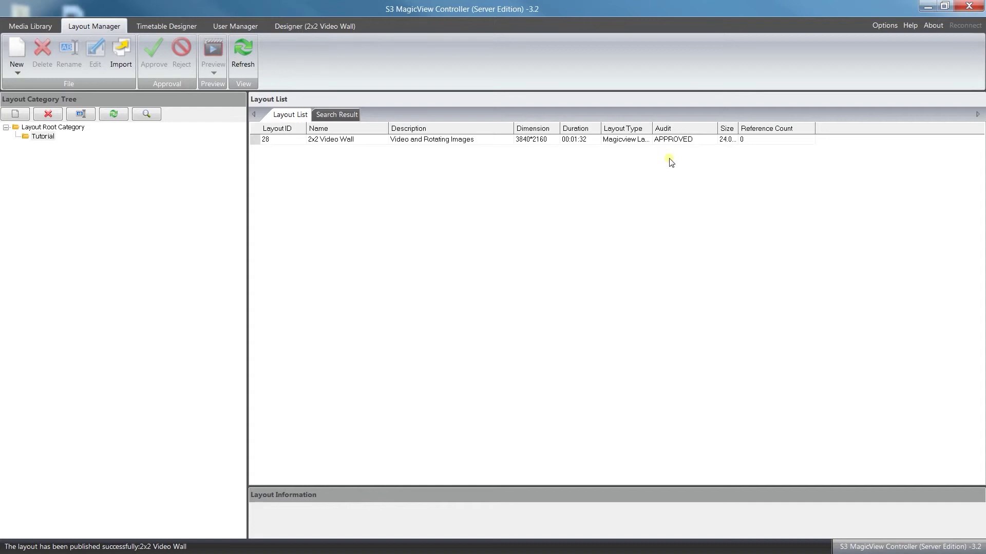
{"action": "left_click", "coordinate": [402, 140]}
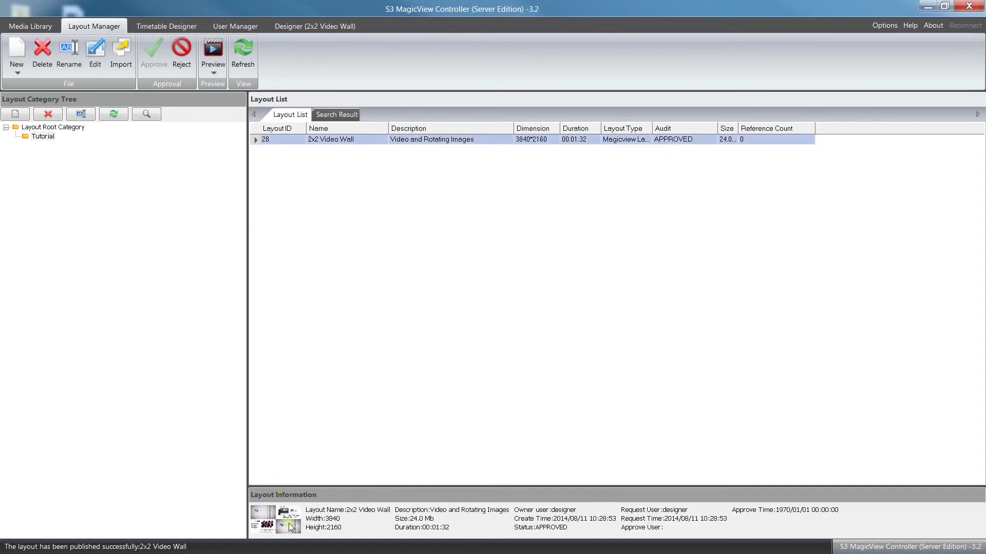